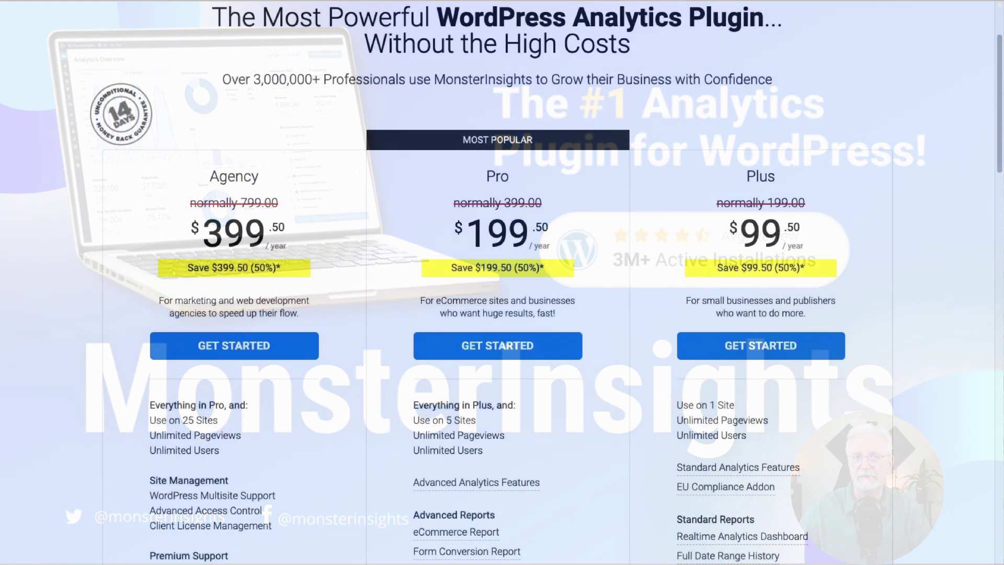
Step: Scroll to the plan cards: Agency $399.50, Pro $199.50 and Plus $99.50 per year
scroll(502, 283, "down", 2)
scroll(502, 283, "down", 1)
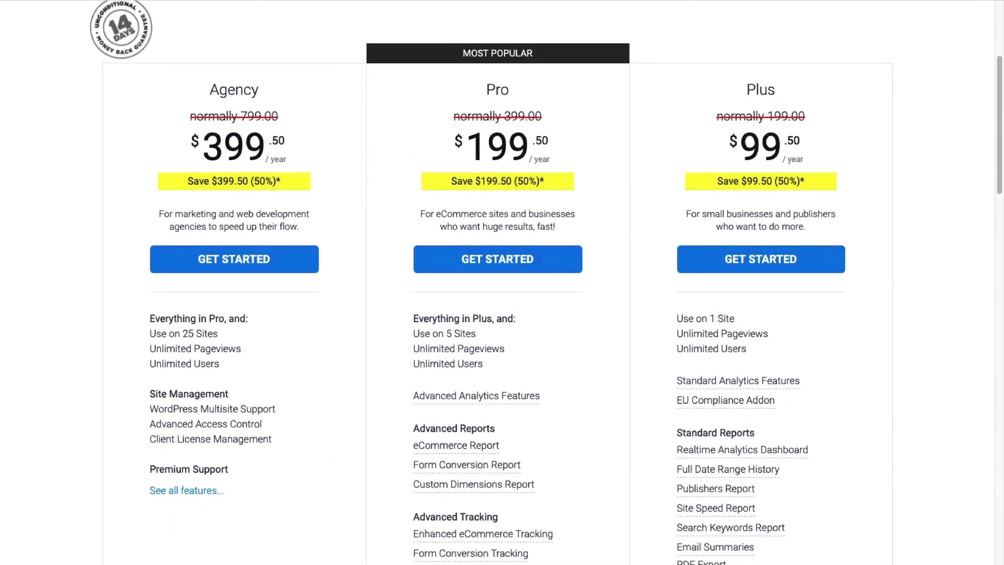
Step: Log in to the MonsterInsights account and download the Pro plugin zip, version 8.5.0
left_click(787, 32)
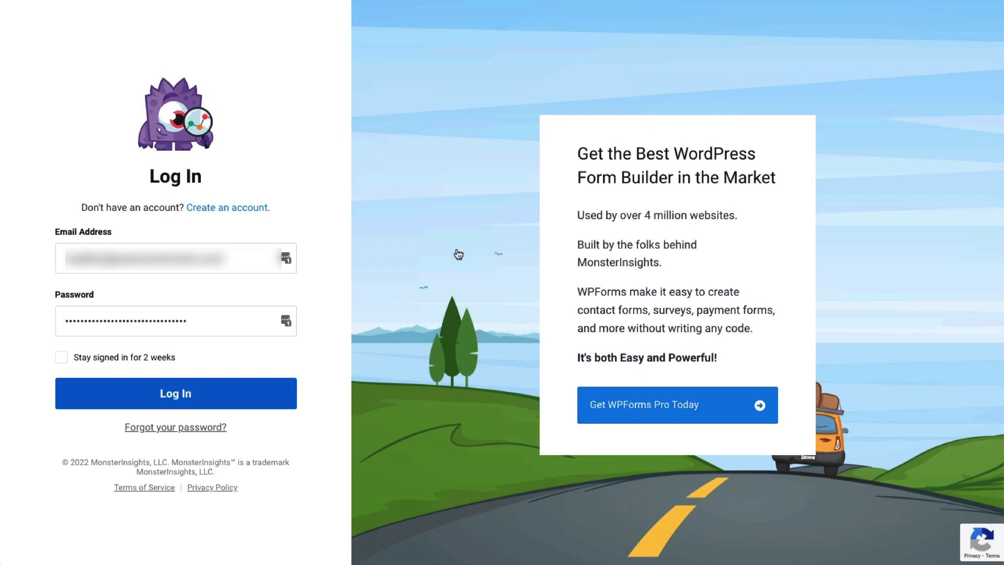
left_click(237, 400)
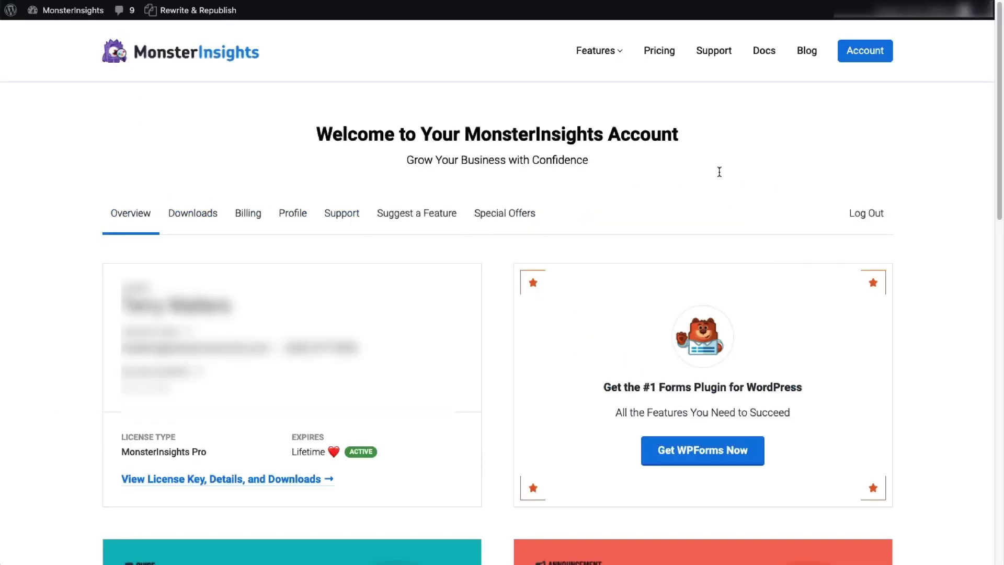
left_click(294, 480)
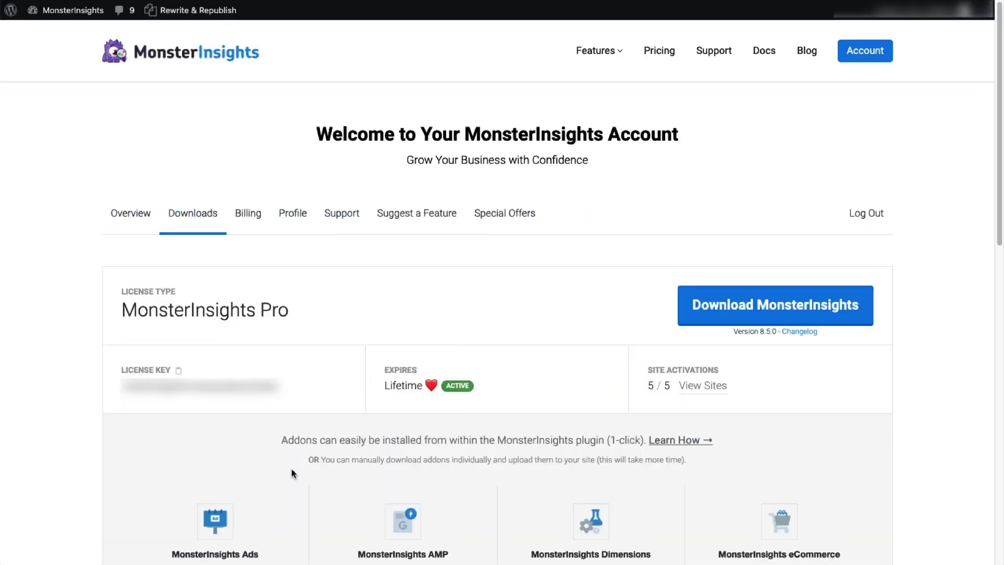
left_click(772, 312)
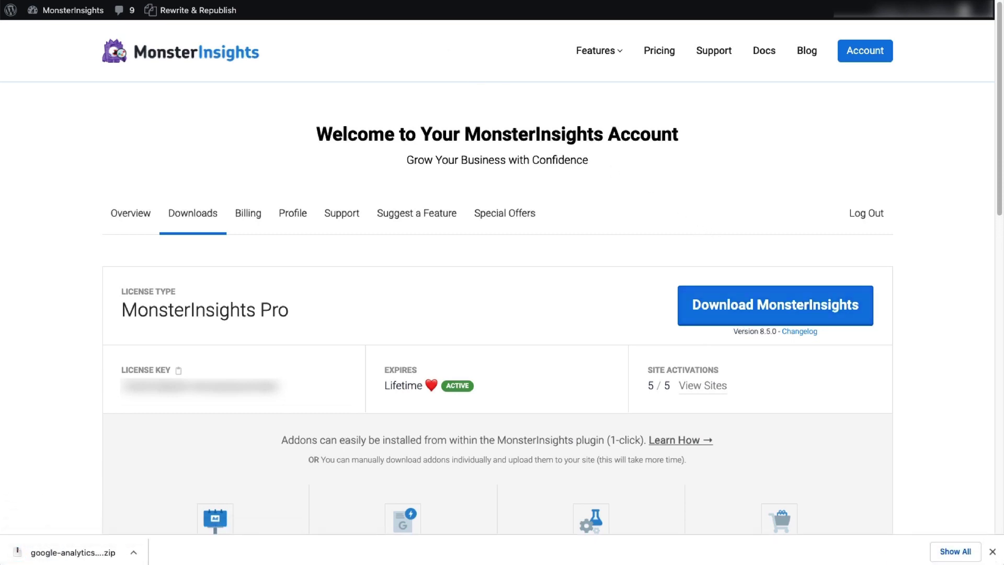
key("ctrl+Tab")
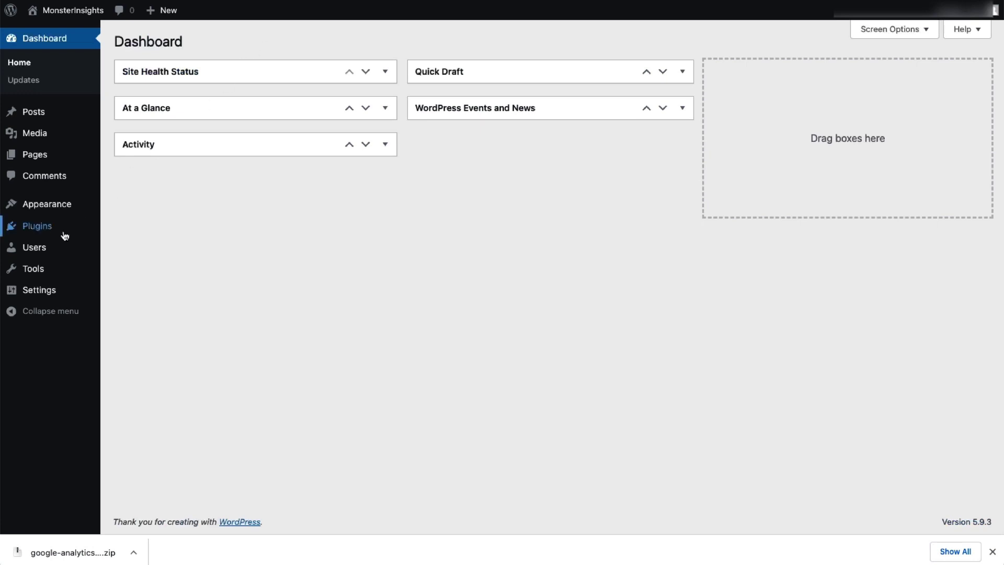
Step: Upload google-analytics-premium-v8.5.0.zip as a new plugin, install it and activate it
mouse_move(62, 230)
left_click(120, 254)
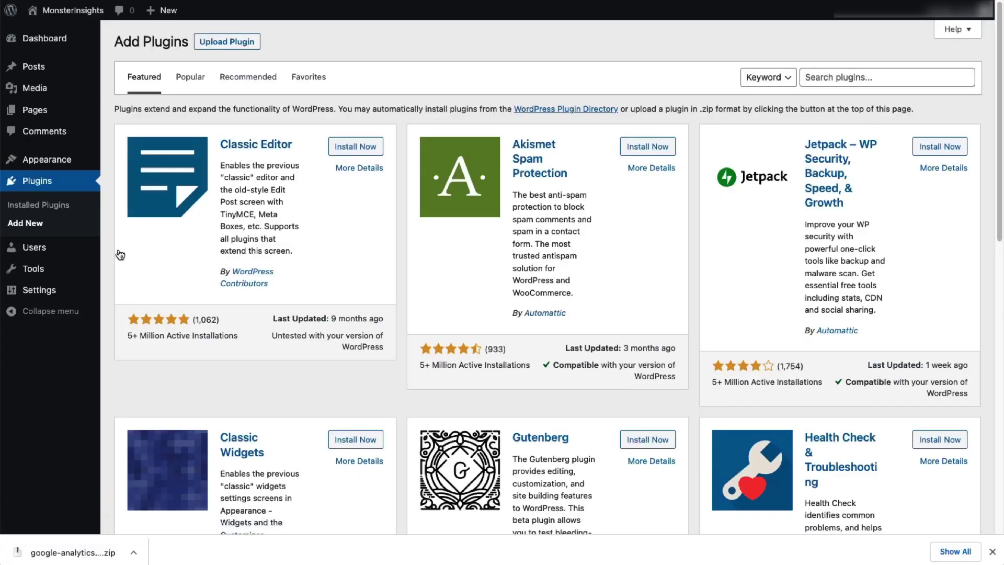
left_click(236, 46)
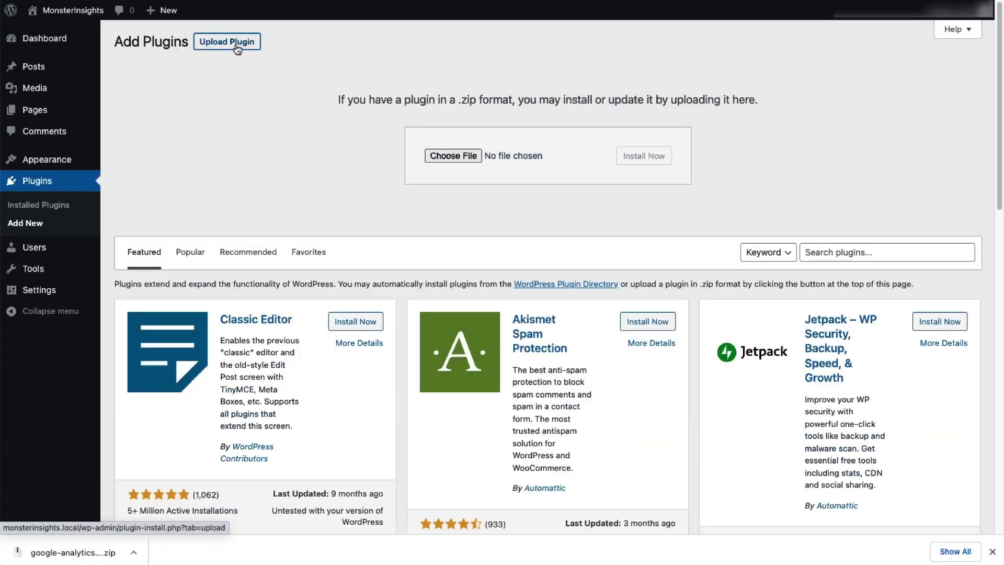
left_click_drag(74, 553, 480, 158)
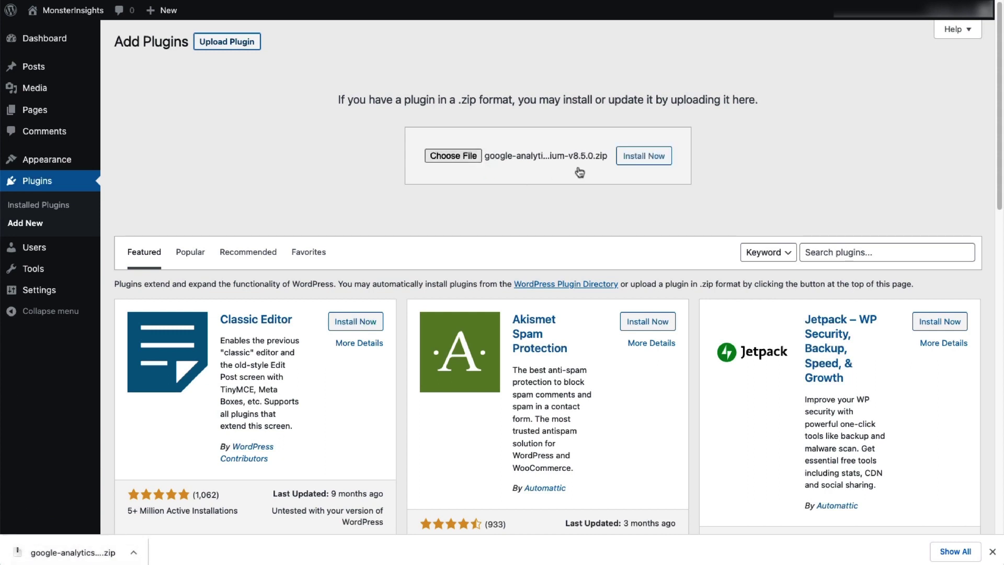
left_click(638, 165)
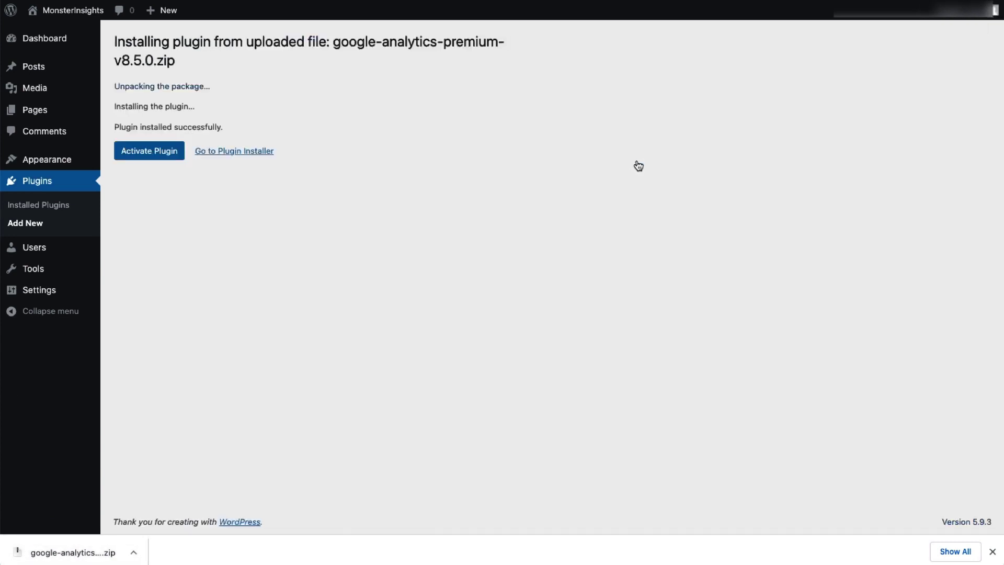
left_click(166, 153)
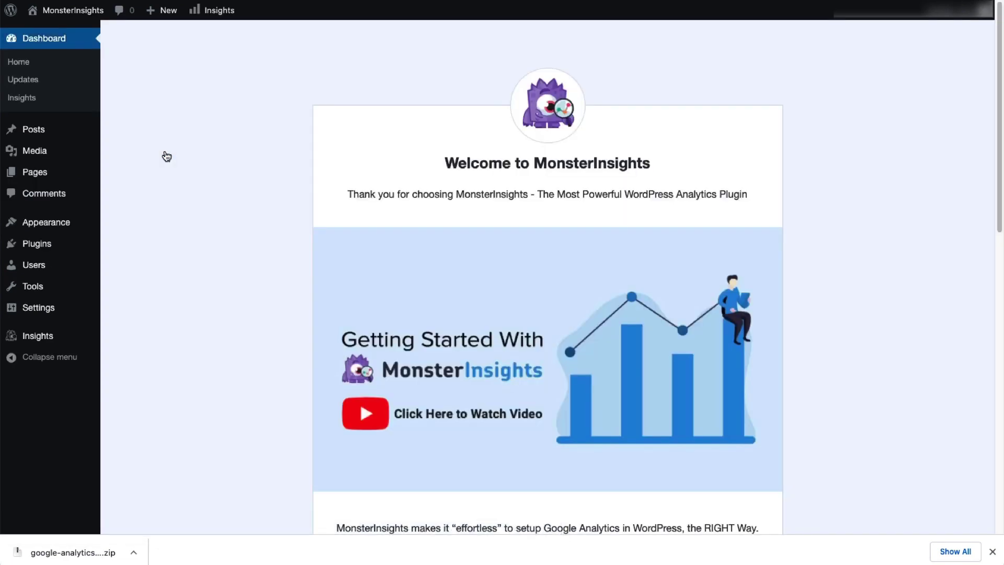
Step: Launch the MonsterInsights setup wizard and advance to the Connect step
left_click_drag(999, 88, 998, 234)
left_click(484, 243)
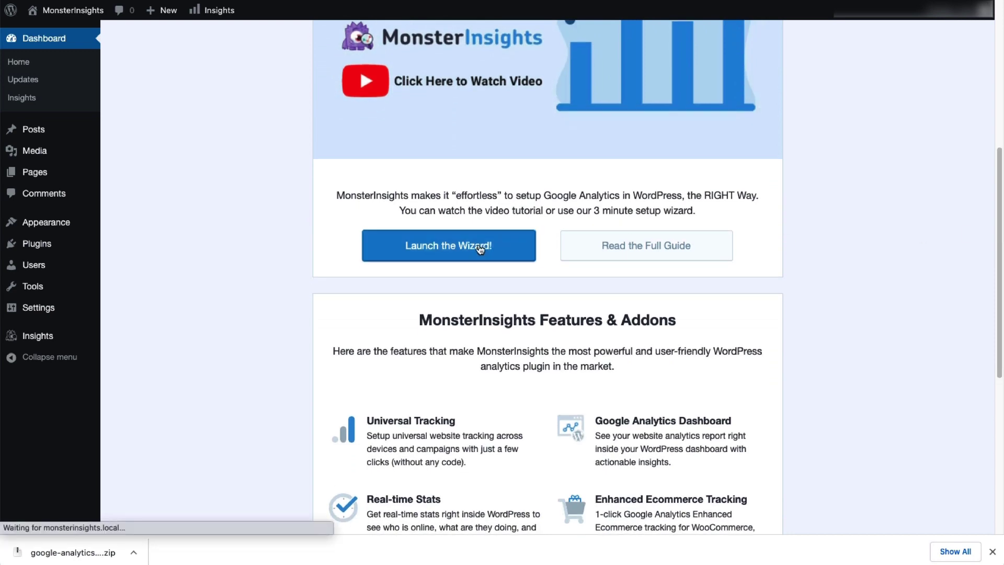
left_click(324, 408)
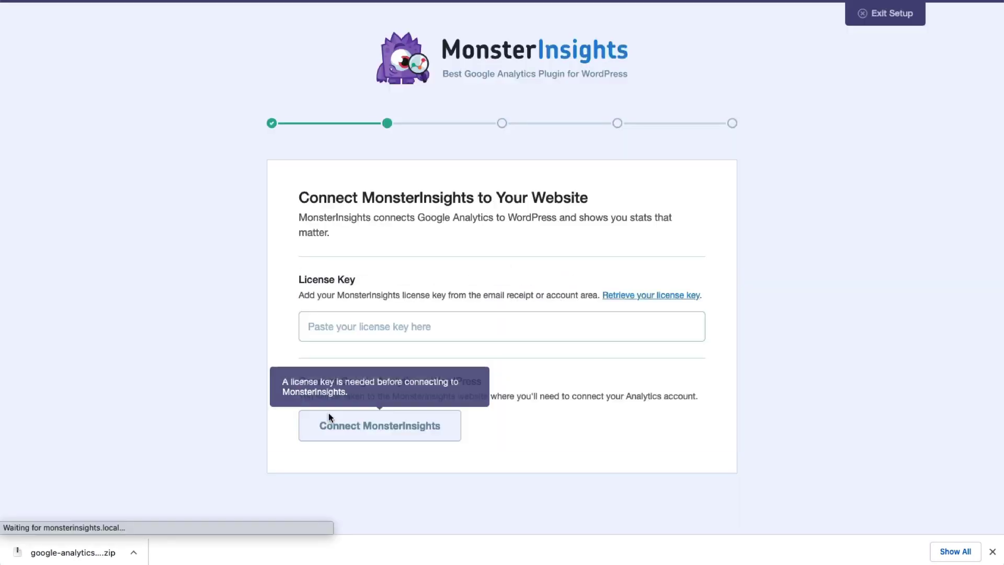
Step: Paste the license key copied from the account page into the License Key field
left_click(352, 329)
key("ctrl+Tab")
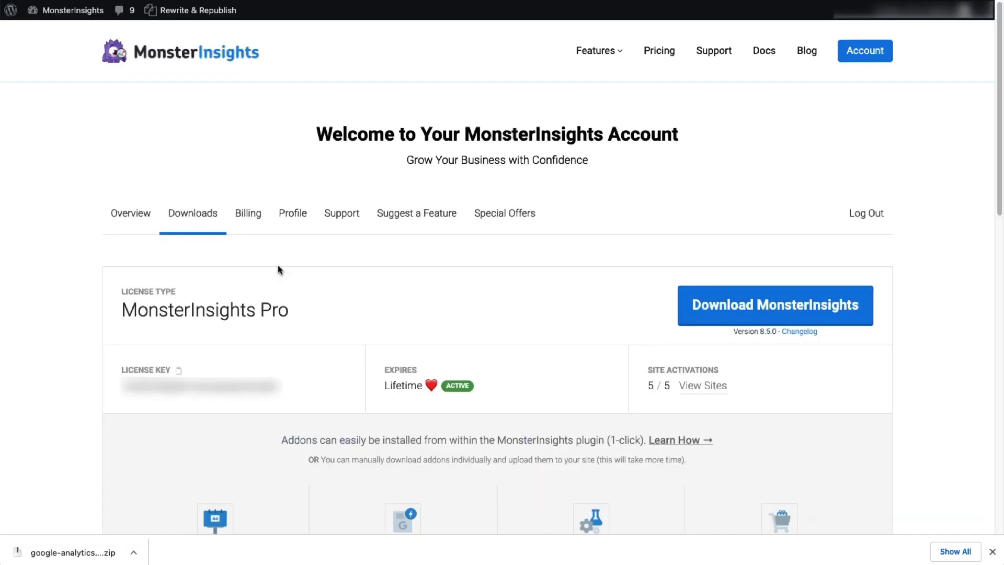
key("ctrl+shift+Tab")
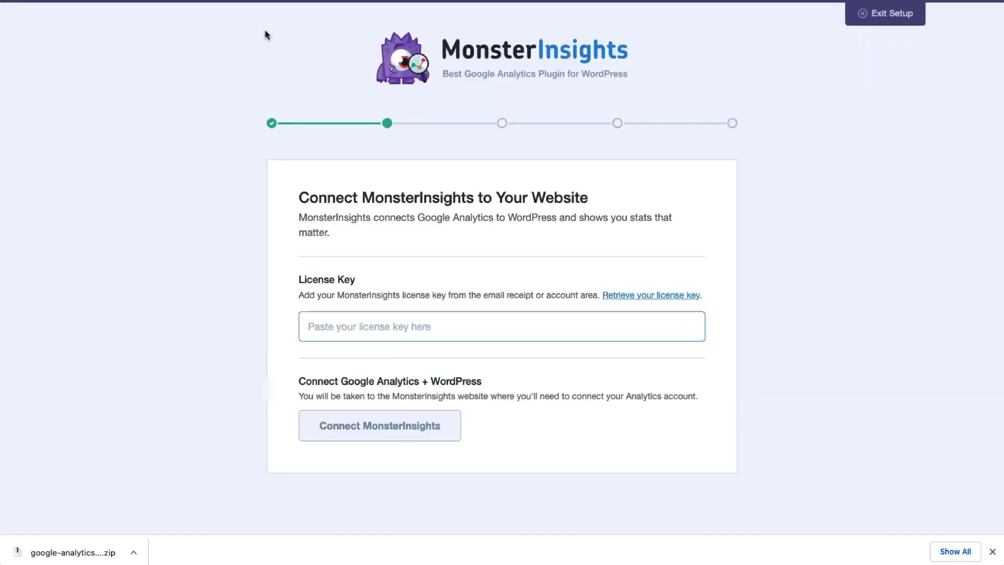
right_click(326, 321)
left_click(340, 410)
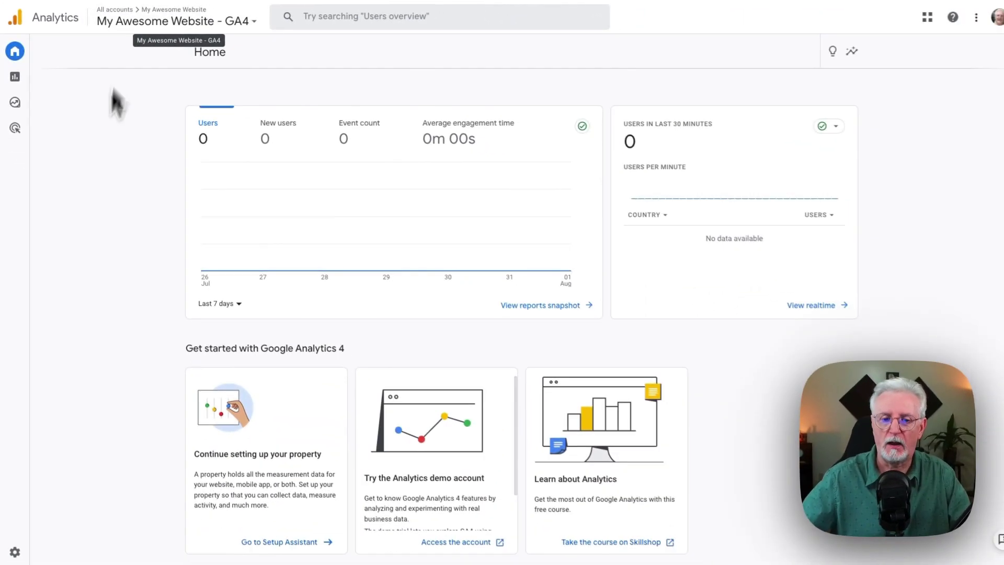
Step: Go to Admin > Product Links > Google Ads Links for the My Awesome Website - GA4 property
mouse_move(15, 544)
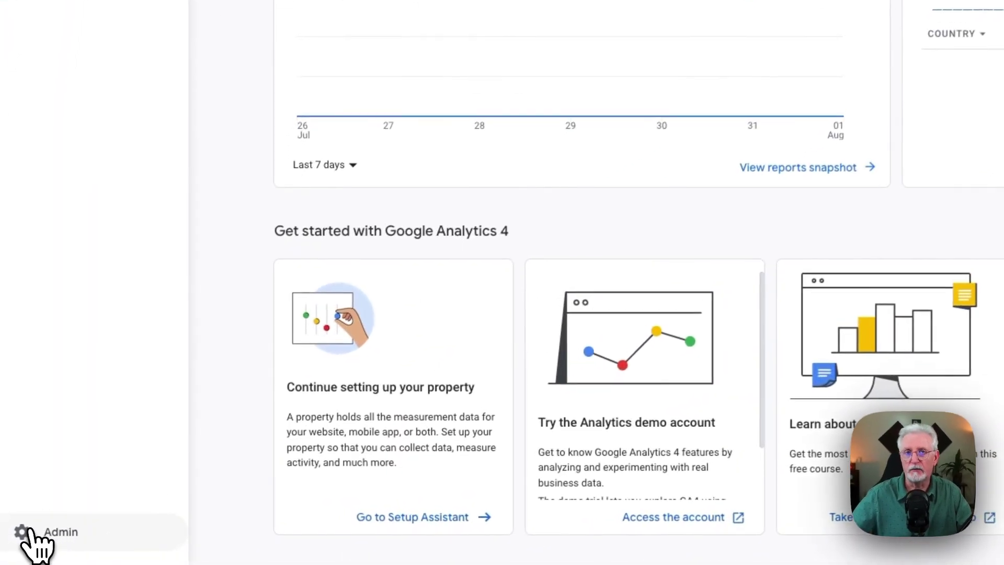
left_click(30, 531)
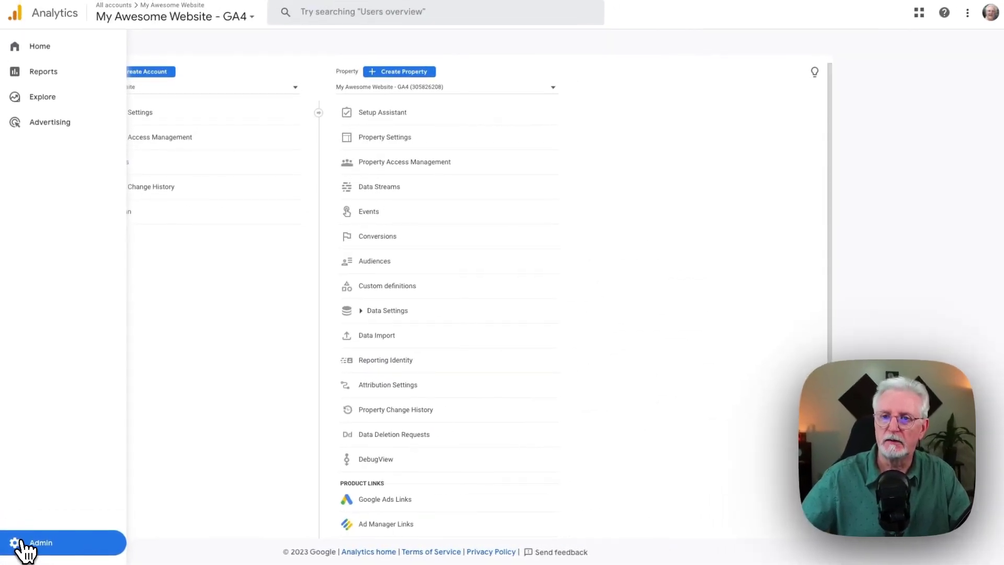
scroll(347, 205, "down", 2)
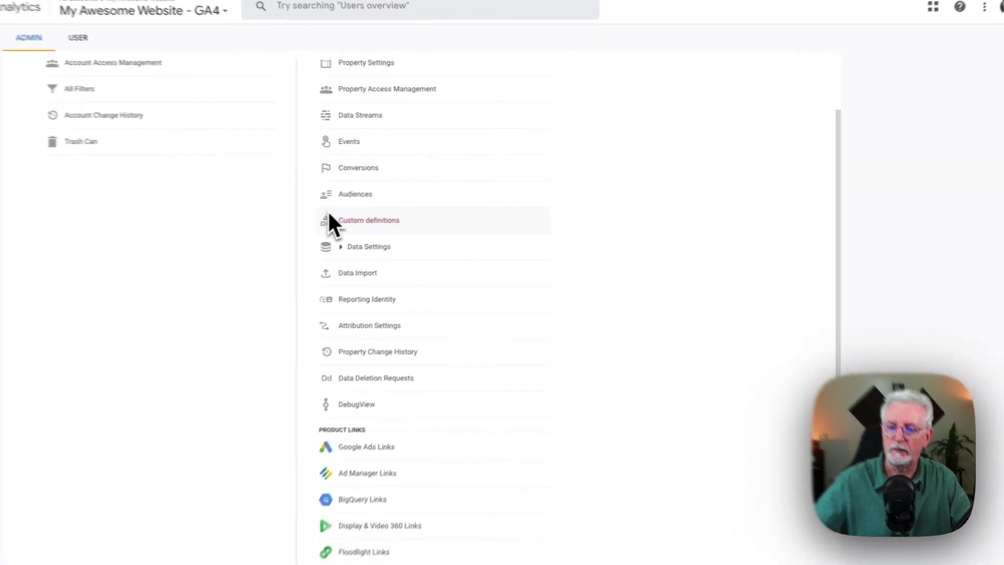
scroll(329, 215, "down", 4)
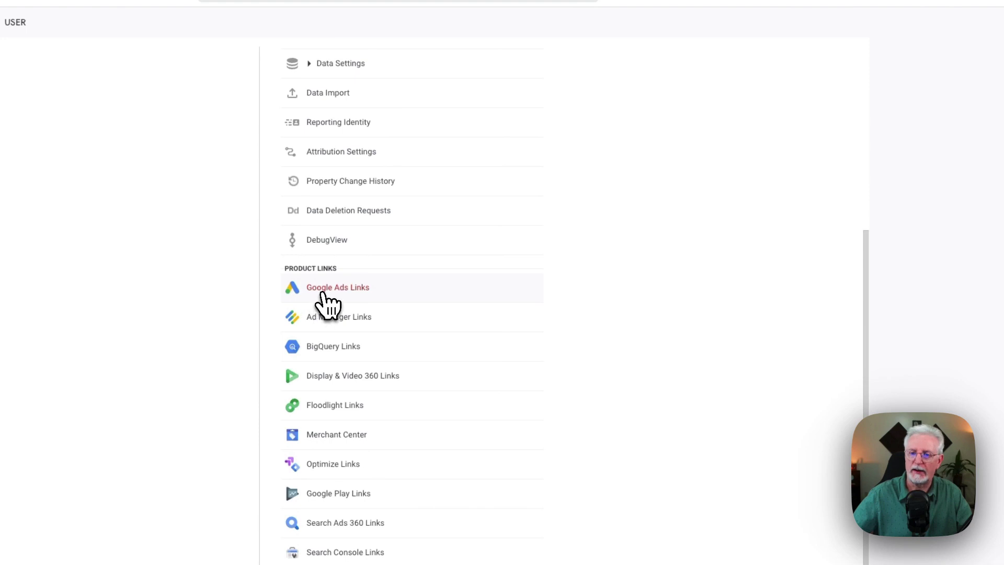
left_click(323, 294)
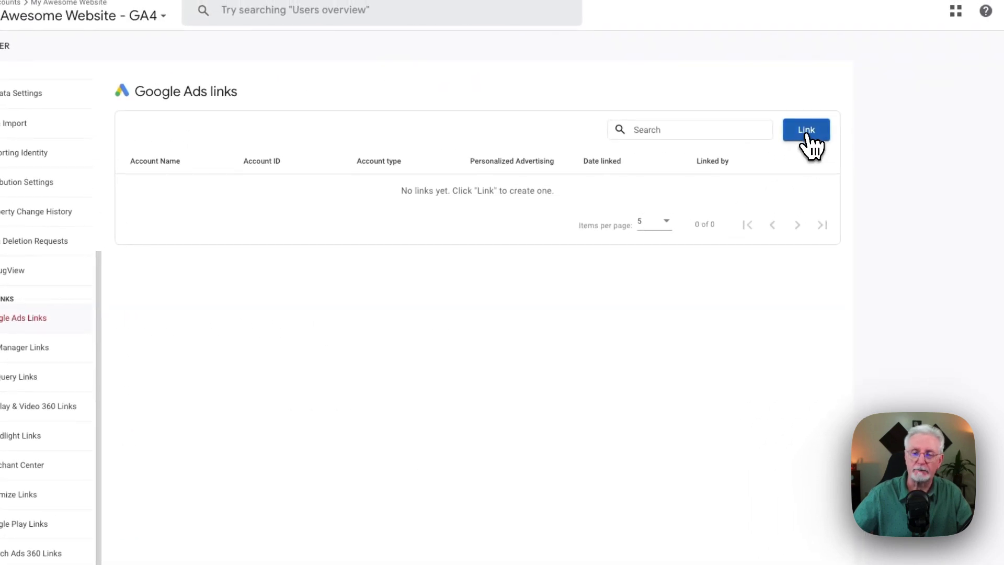
Step: Start a new Google Ads link, then select and confirm the Google Ads account
left_click(807, 131)
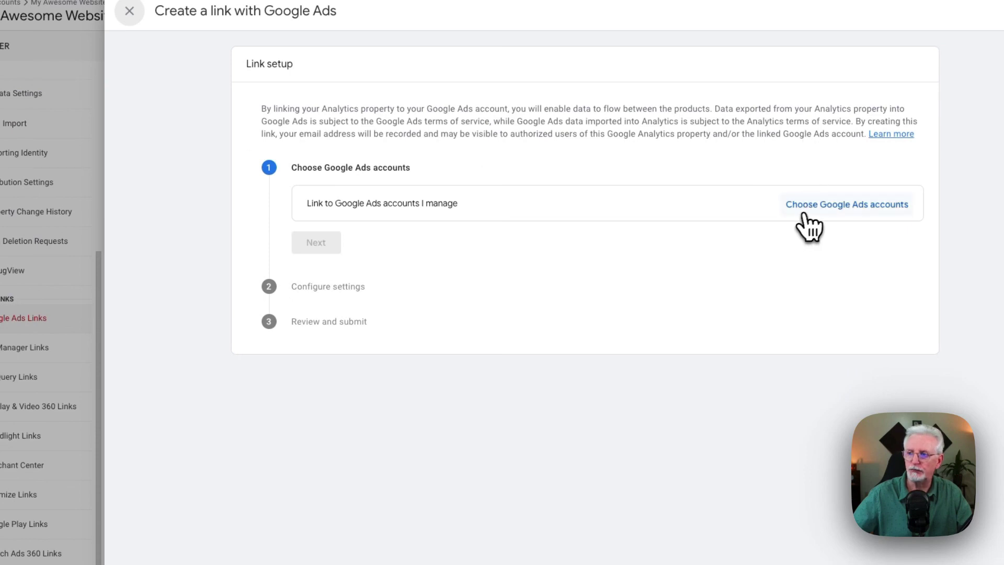
left_click(825, 209)
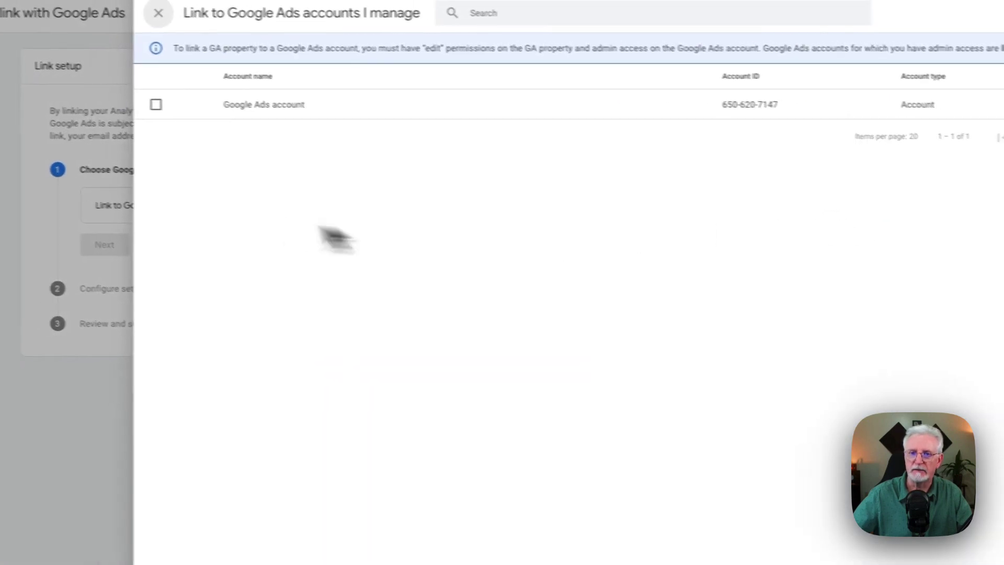
left_click(190, 108)
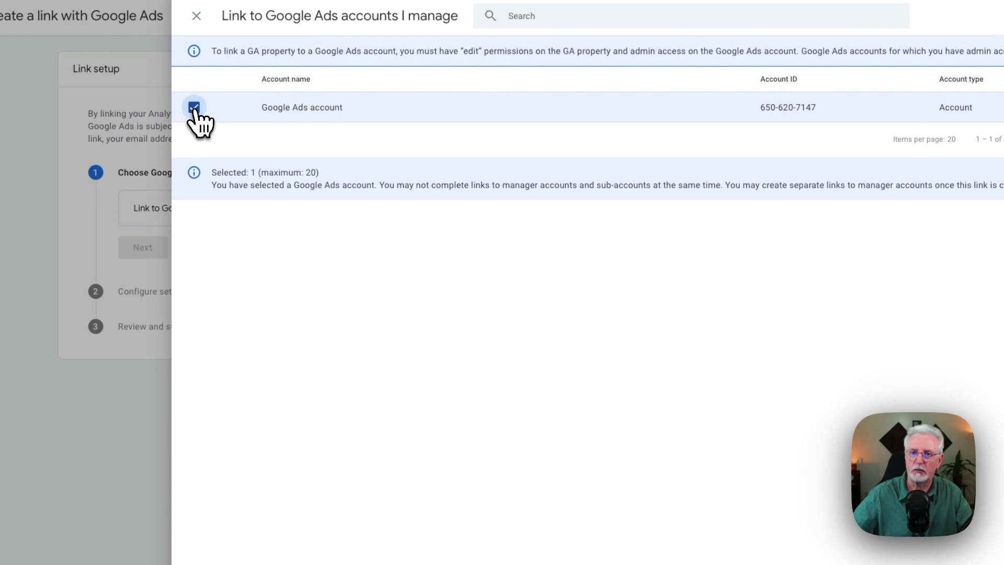
left_click(1003, 21)
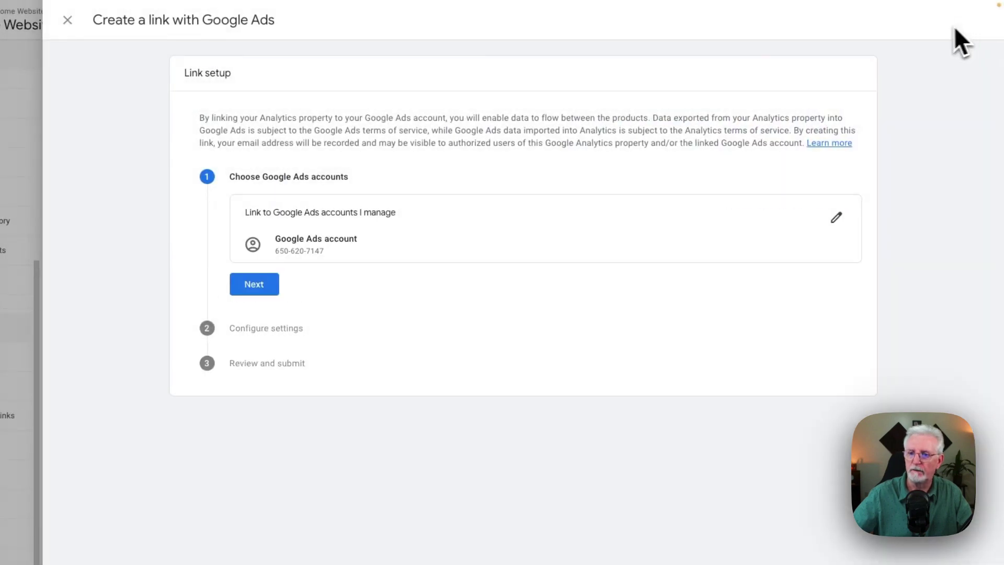
Step: Keep personalized advertising and Analytics access from Google Ads enabled, and submit the link
left_click(251, 285)
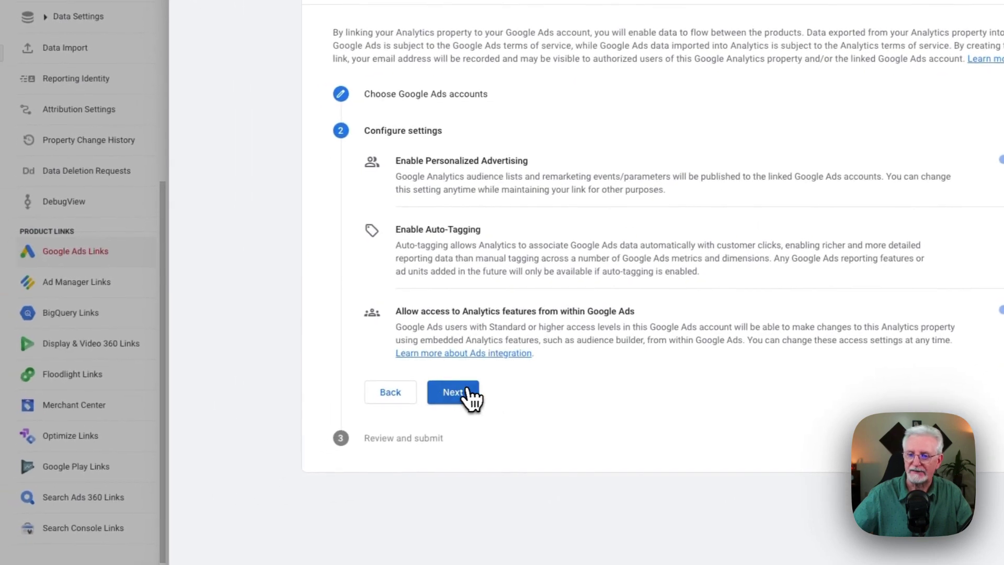
left_click(324, 432)
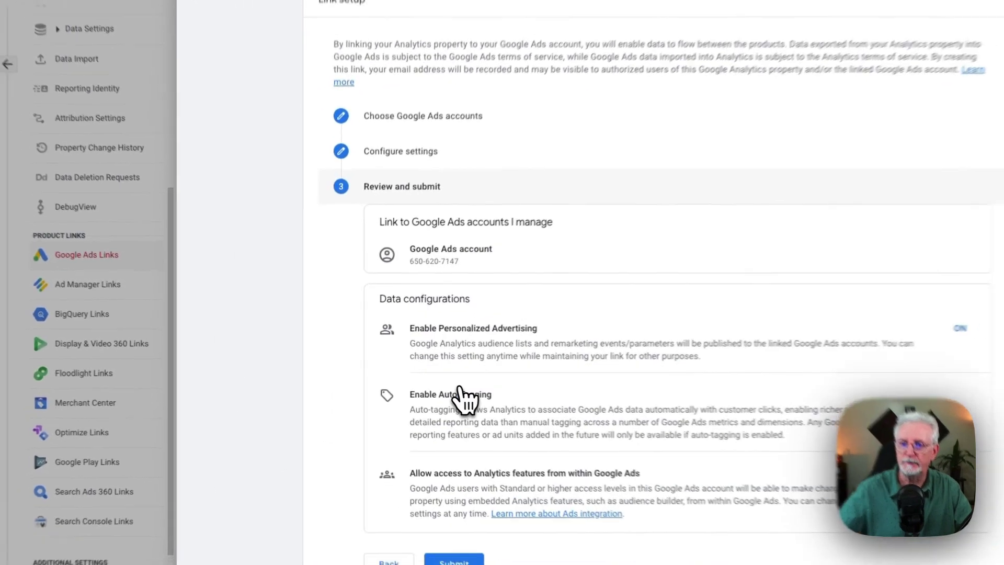
scroll(325, 325, "down", 1)
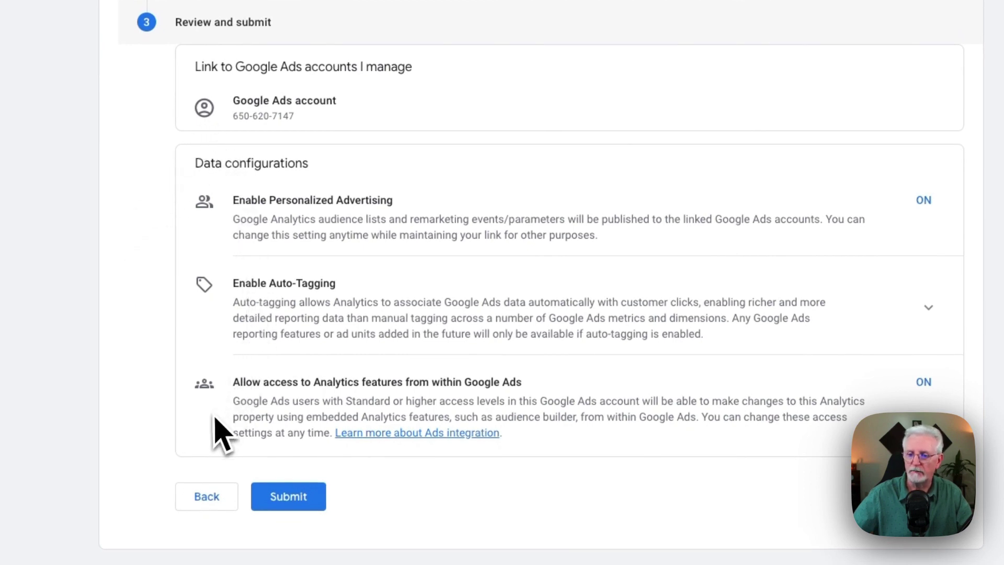
left_click(285, 499)
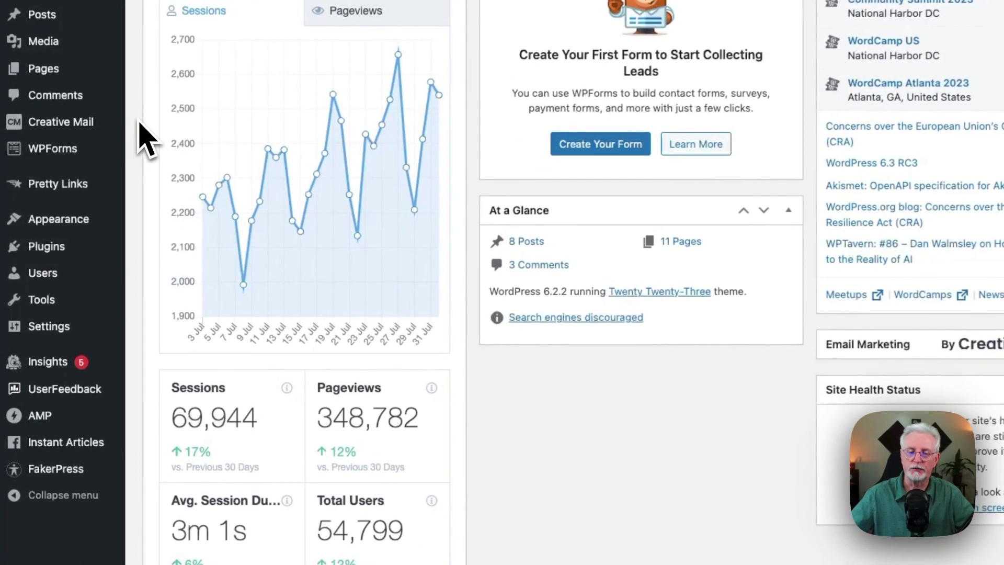
Step: Open the Insights Addons list and check that the PPC Tracking addon is active
mouse_move(59, 225)
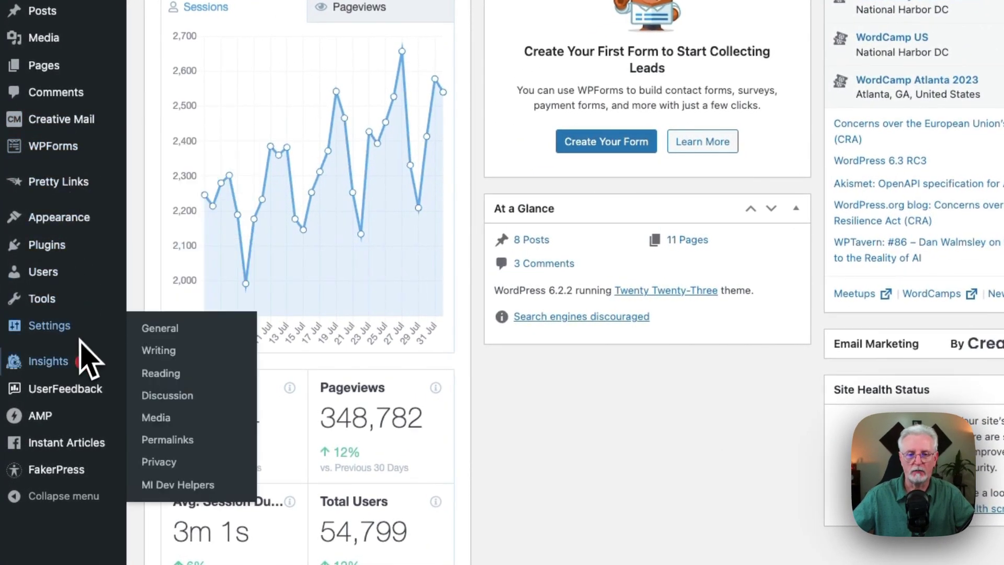
mouse_move(65, 358)
scroll(172, 465, "down", 3)
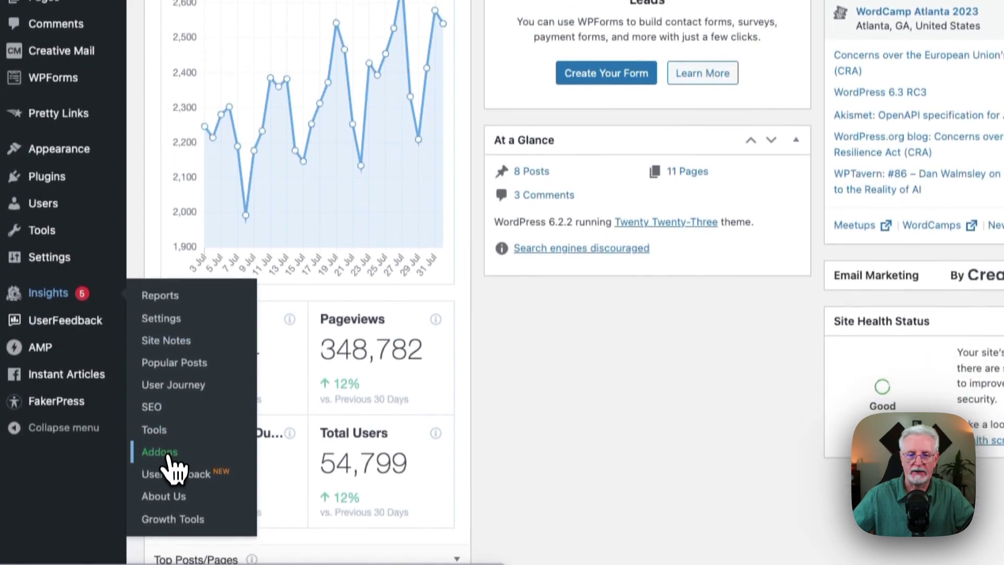
left_click(168, 442)
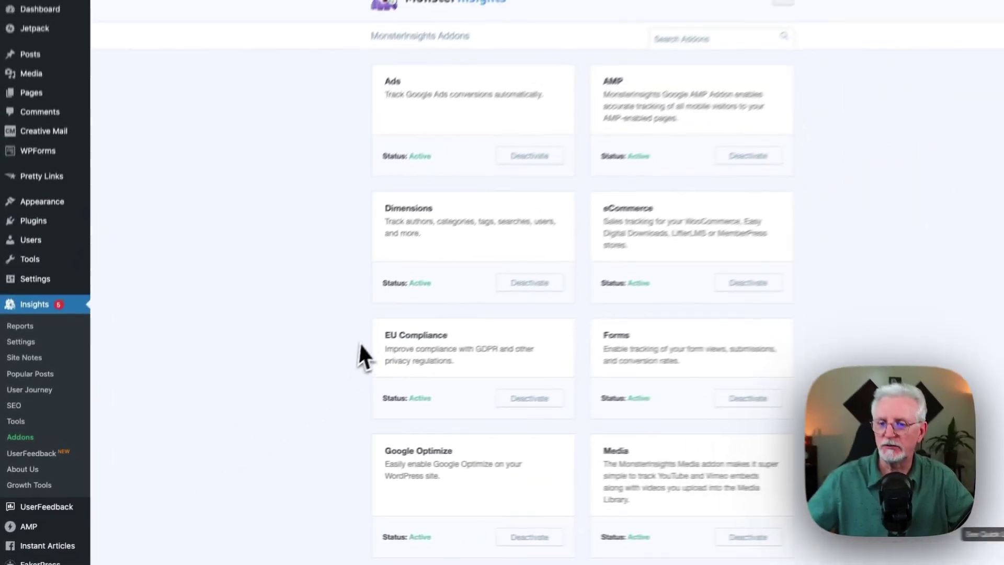
scroll(523, 397, "down", 5)
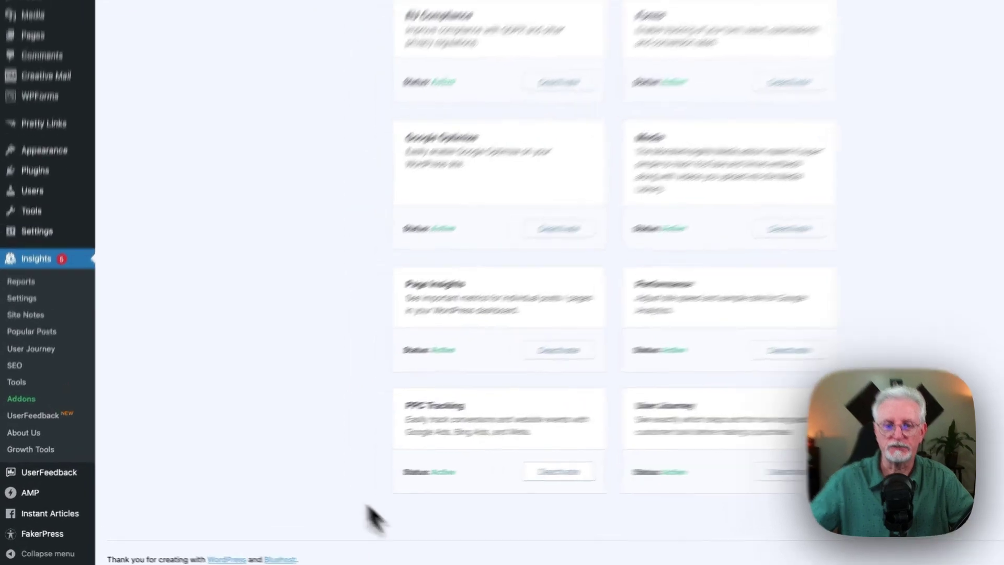
left_click(30, 301)
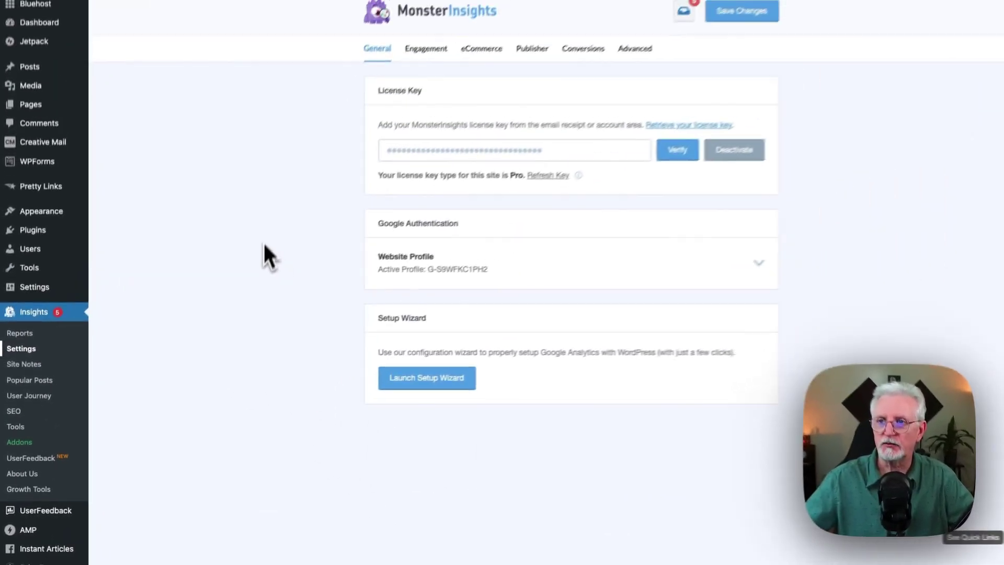
Step: On the Conversions settings tab, paste AW-951043648 into the Ads Tracking Conversion ID field
left_click(555, 74)
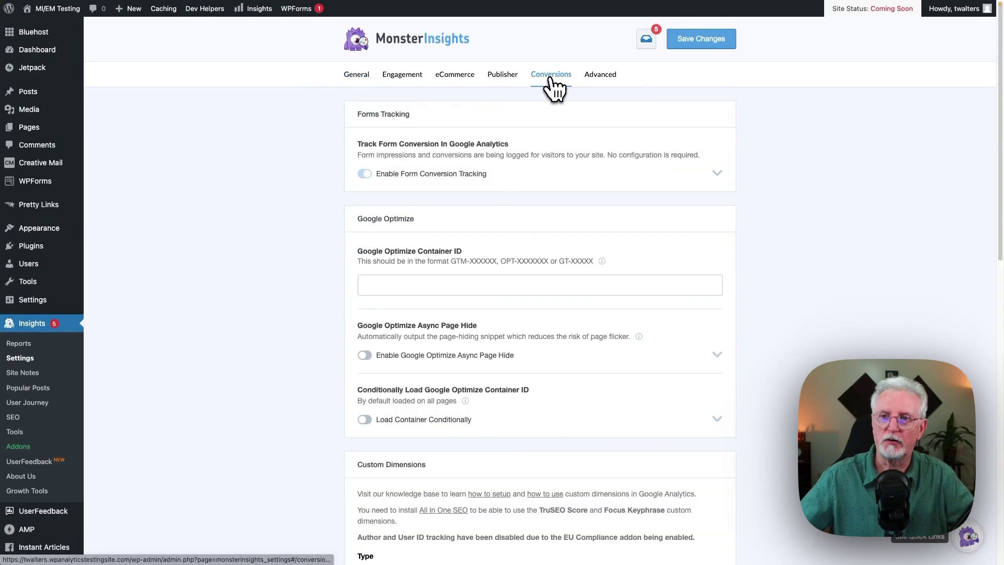
scroll(294, 210, "down", 10)
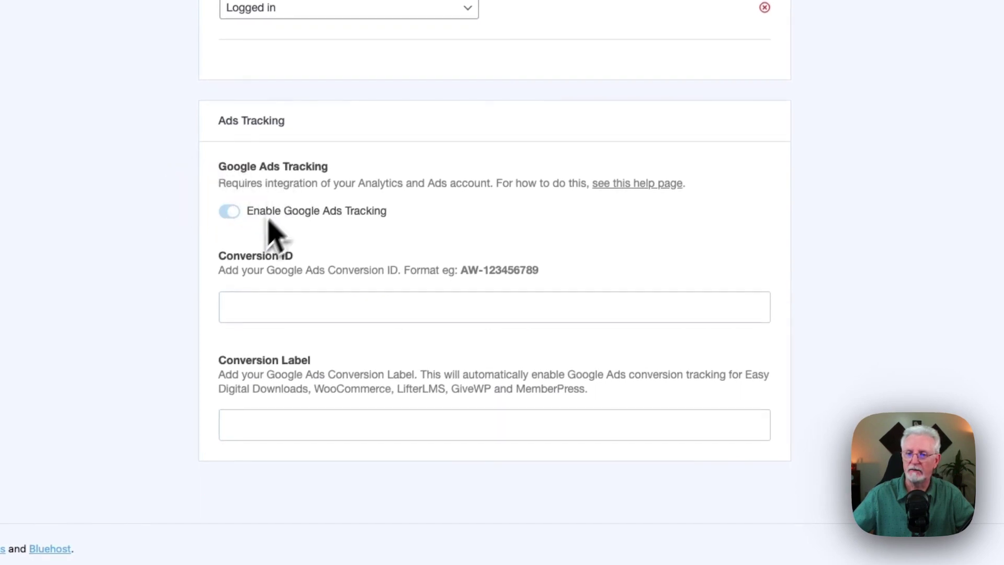
left_click(253, 308)
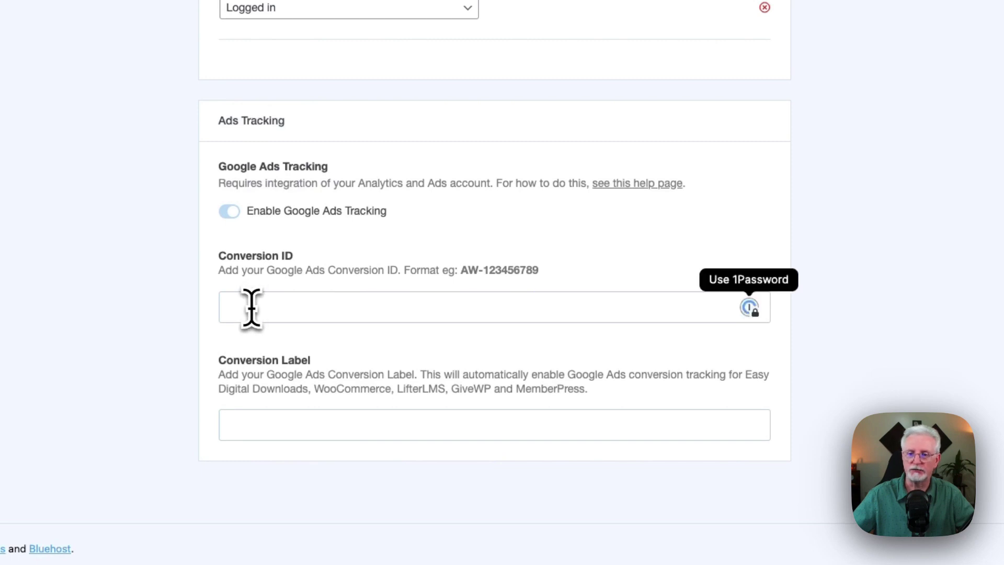
left_click(240, 418)
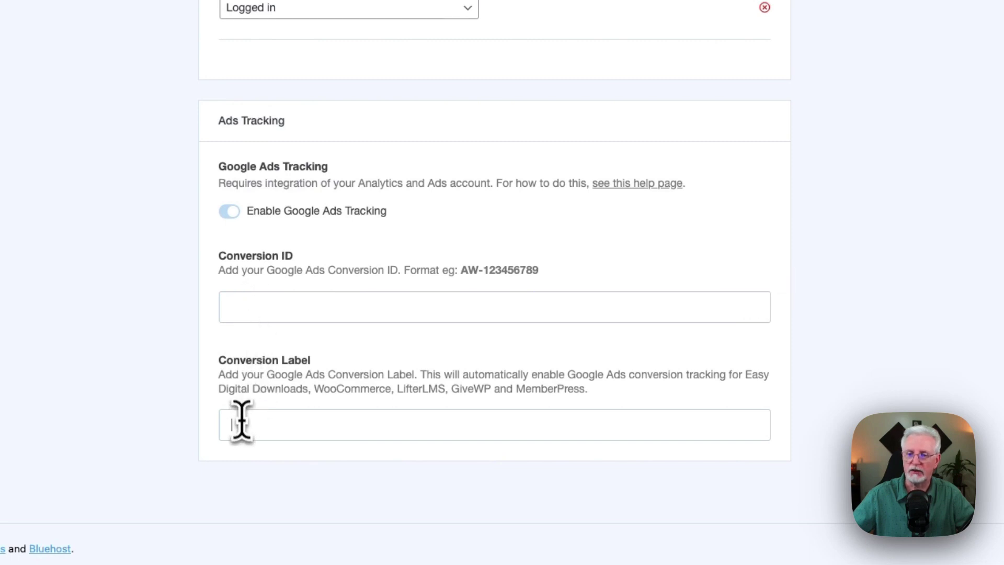
left_click(246, 320)
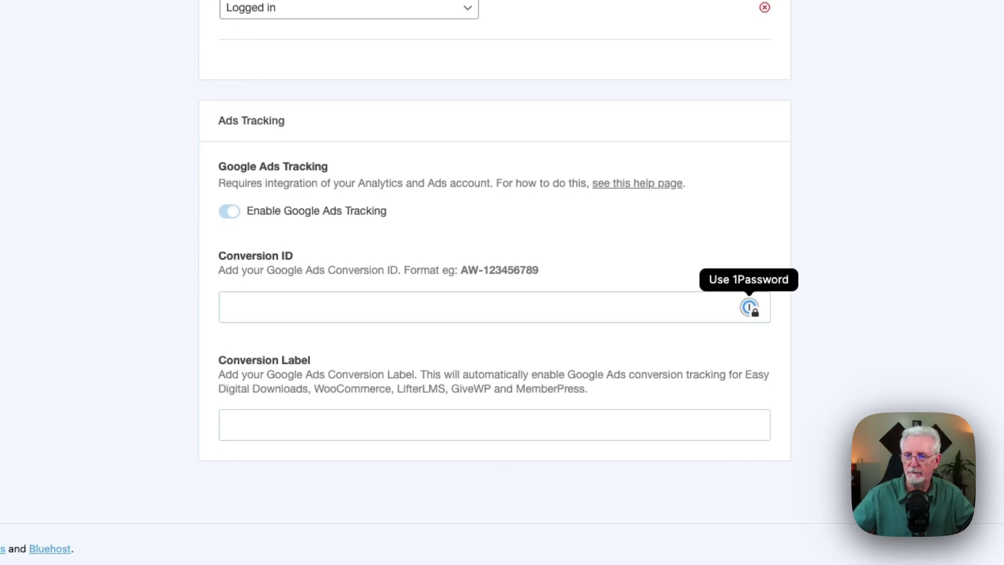
type("AW-951043648")
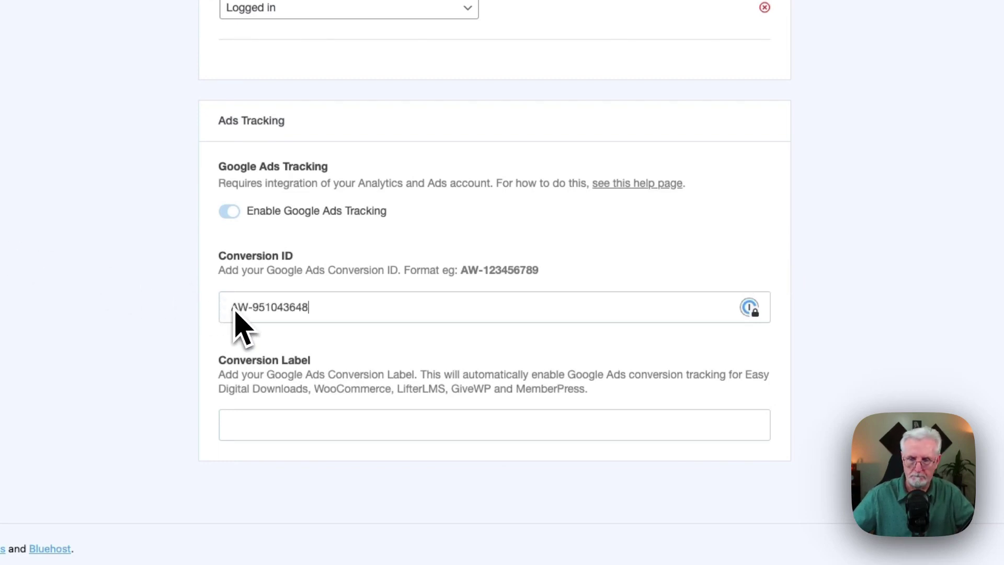
Step: Paste the Google Ads conversion label and save the Ads Tracking settings
left_click(271, 424)
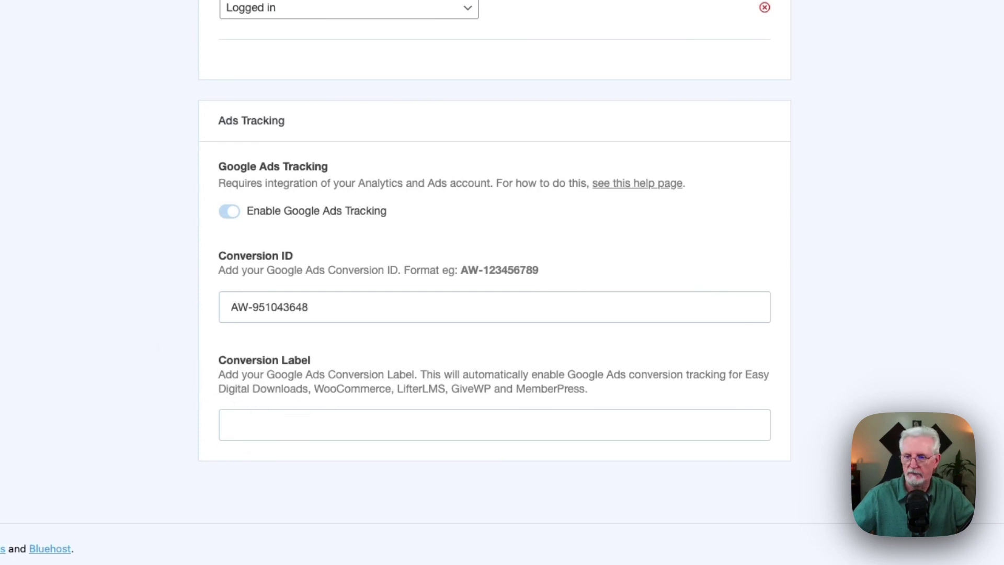
type("BefTCKa4kolYEMCMv8UD")
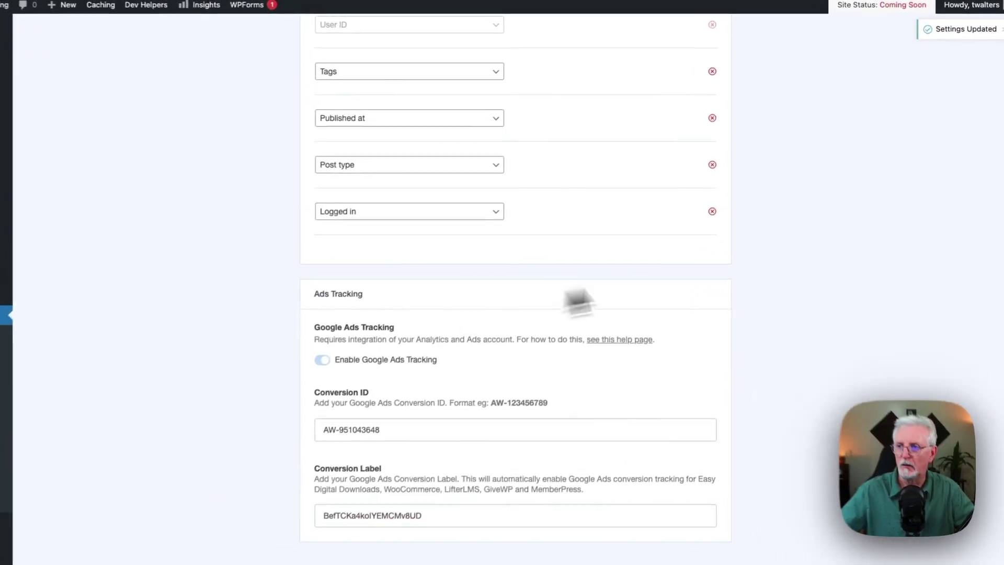
scroll(799, 217, "up", 6)
scroll(801, 239, "up", 7)
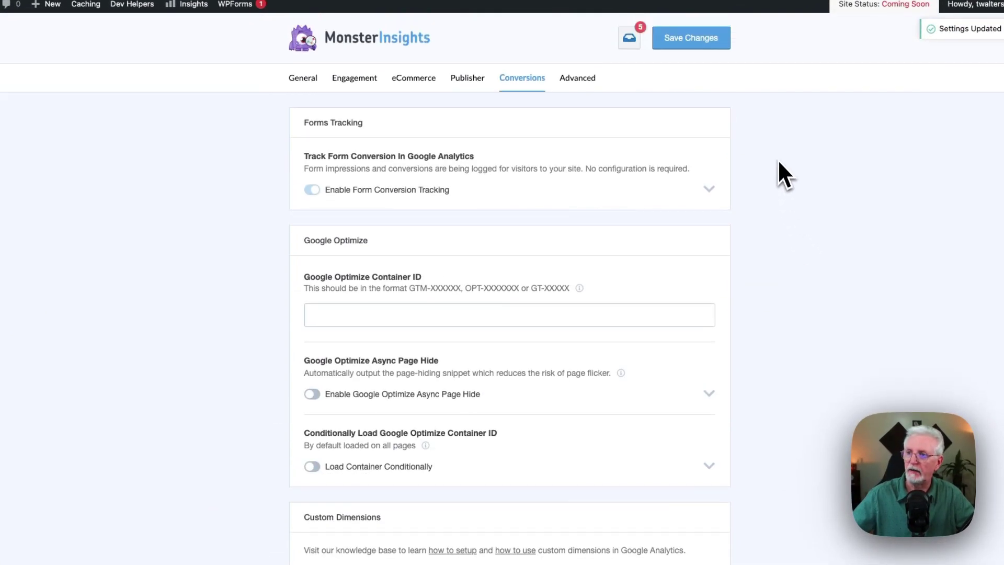
left_click(688, 47)
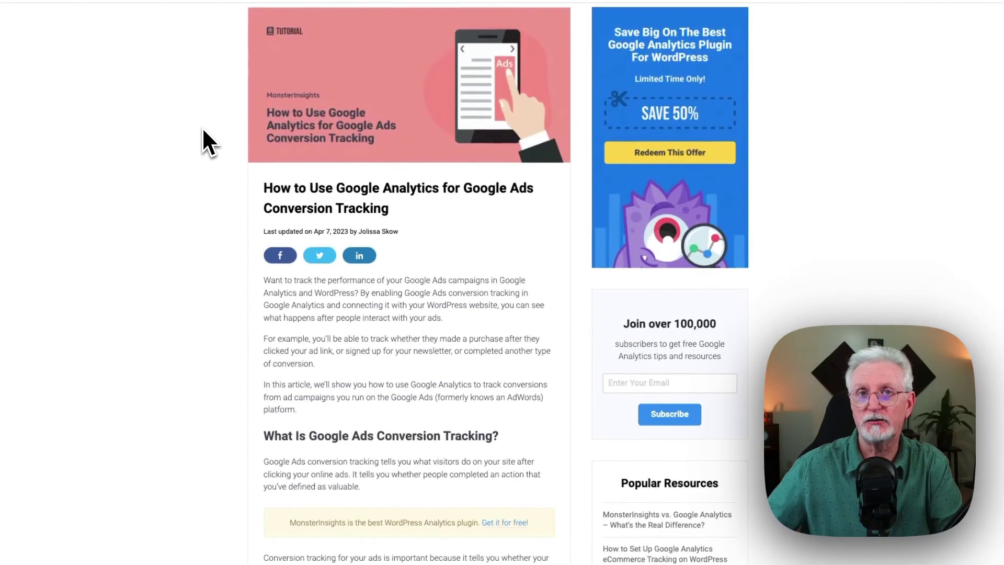
scroll(202, 126, "down", 1)
scroll(201, 127, "down", 2)
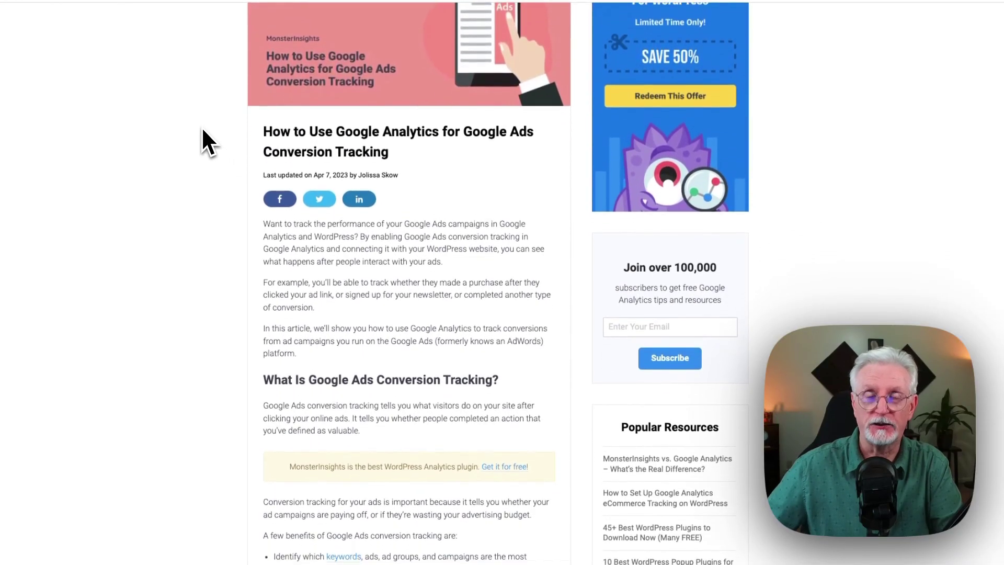
scroll(202, 129, "down", 2)
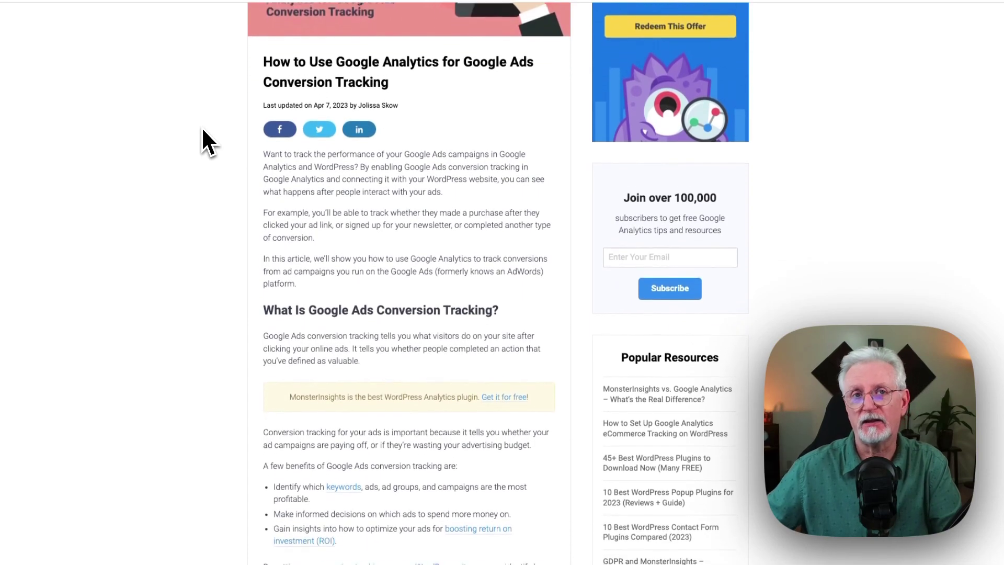